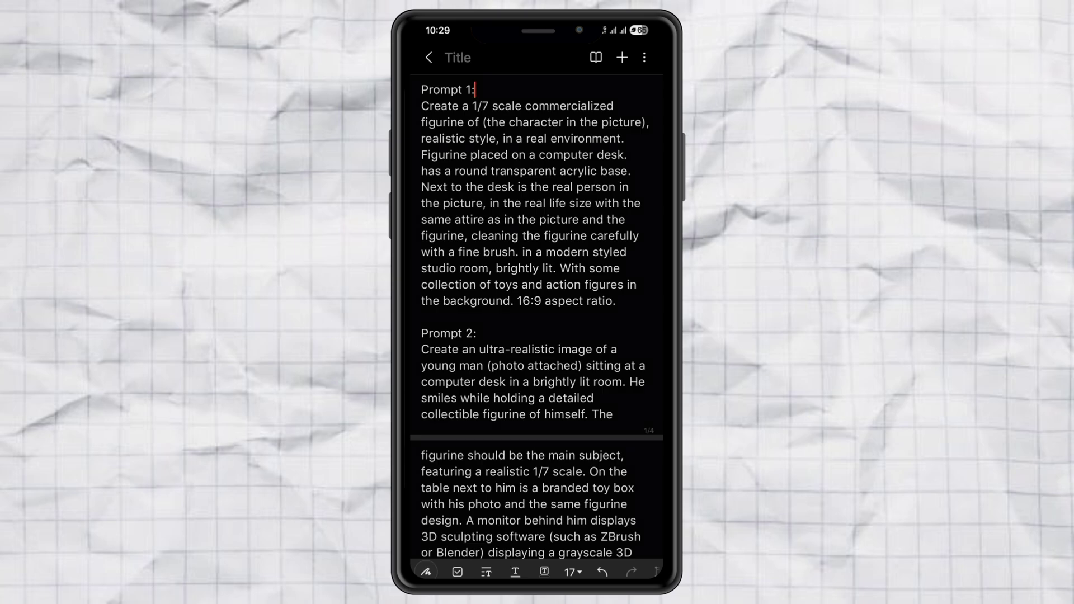
Copy the Prompt 1 figurine paragraph in Samsung Notes, from 'Create' through 'ratio.'.
{"action": "double_click", "coordinate": [454, 110]}
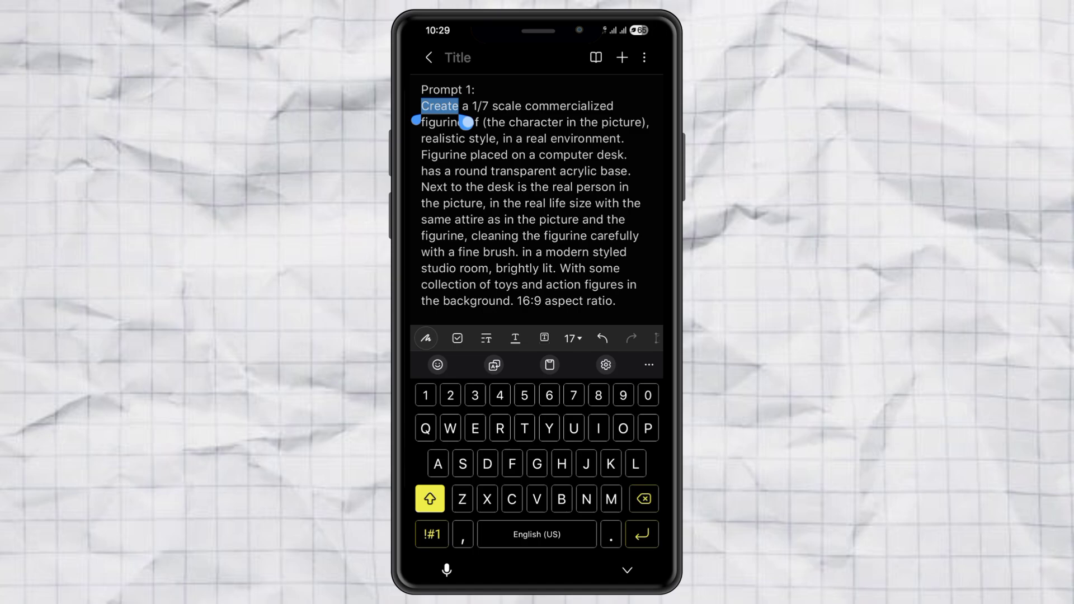
{"action": "mouse_move", "coordinate": [467, 121]}
{"action": "left_mouse_down"}
{"action": "mouse_move", "coordinate": [596, 195]}
{"action": "mouse_move", "coordinate": [621, 314]}
{"action": "left_mouse_up"}
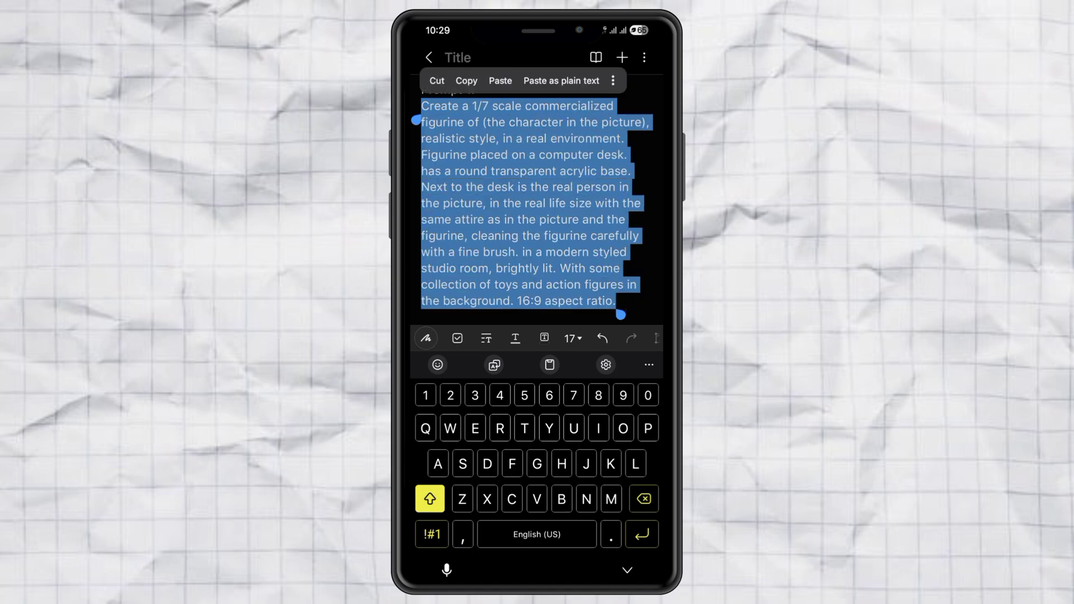
{"action": "left_click", "coordinate": [466, 81]}
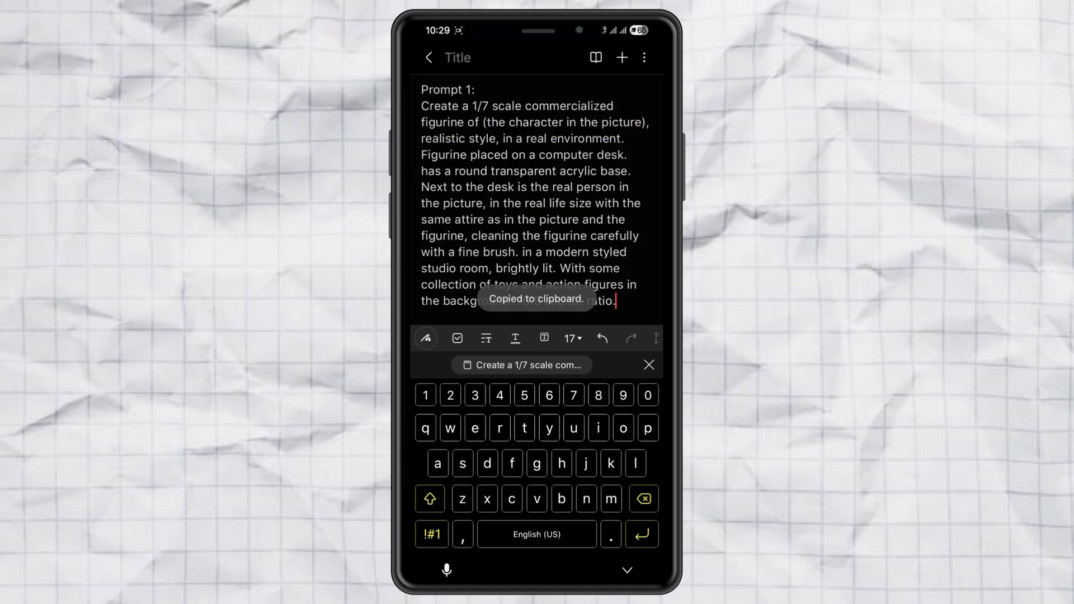
Go home, open Gemini in Chrome and switch to the Create images tool.
{"action": "left_click_drag", "start_coordinate": [537, 579], "coordinate": [537, 403]}
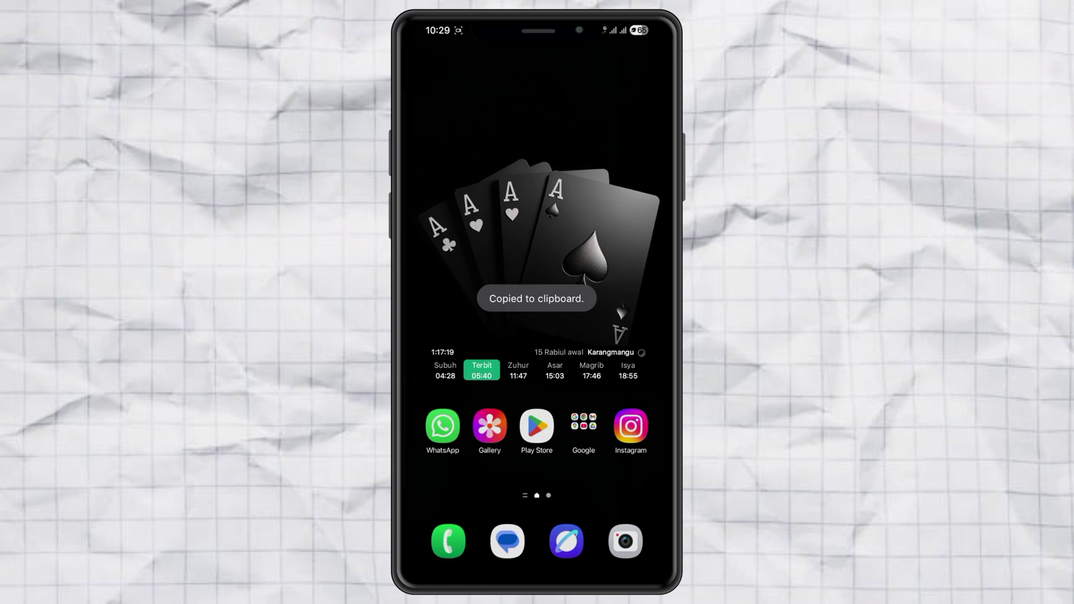
{"action": "left_click", "coordinate": [583, 427]}
{"action": "left_click", "coordinate": [538, 279]}
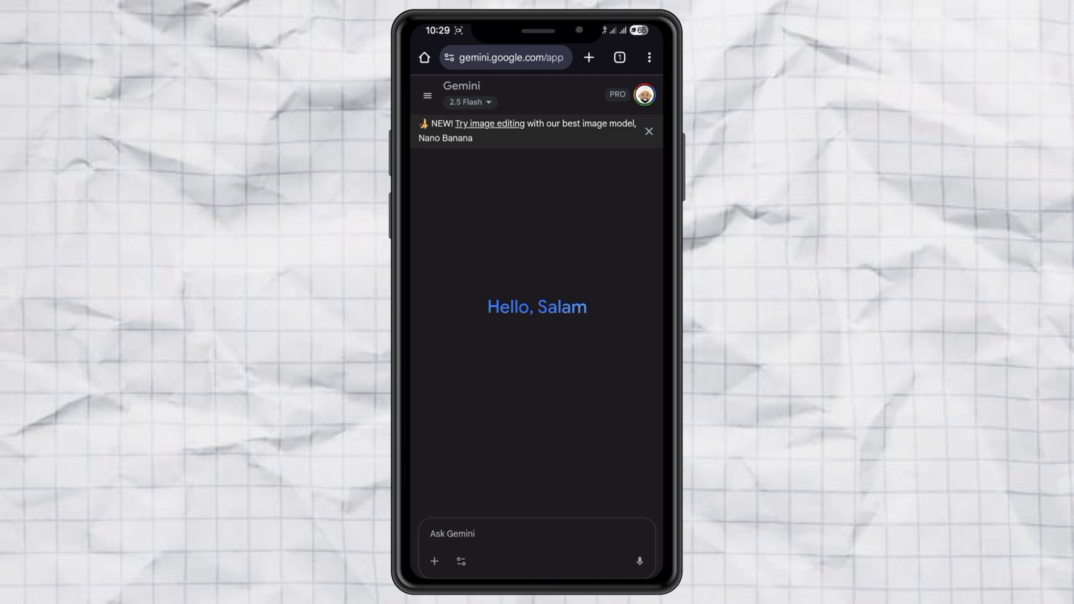
{"action": "left_click", "coordinate": [460, 561]}
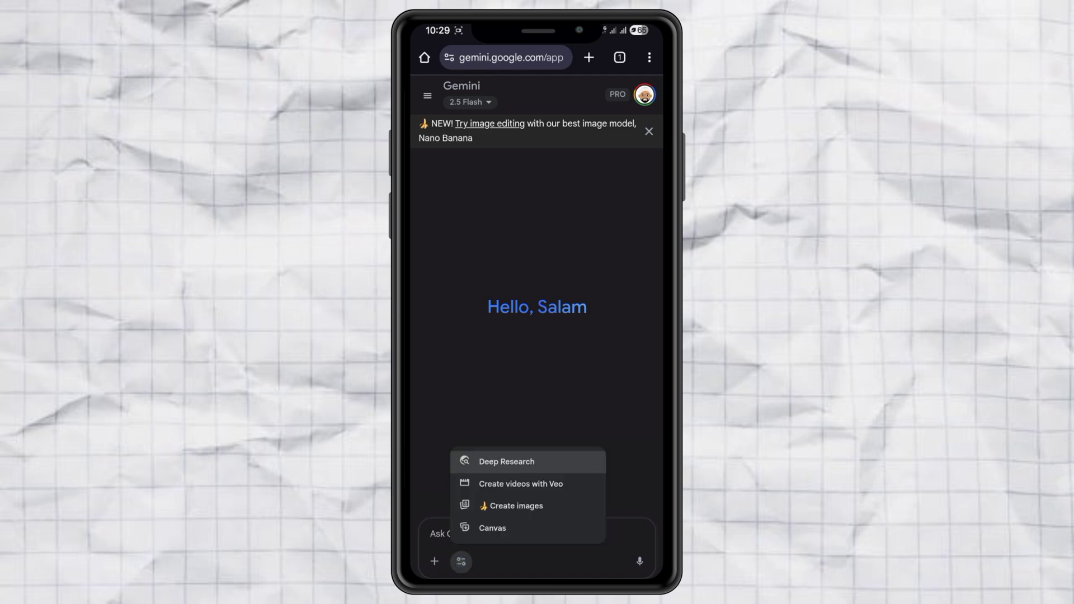
{"action": "left_click", "coordinate": [547, 507]}
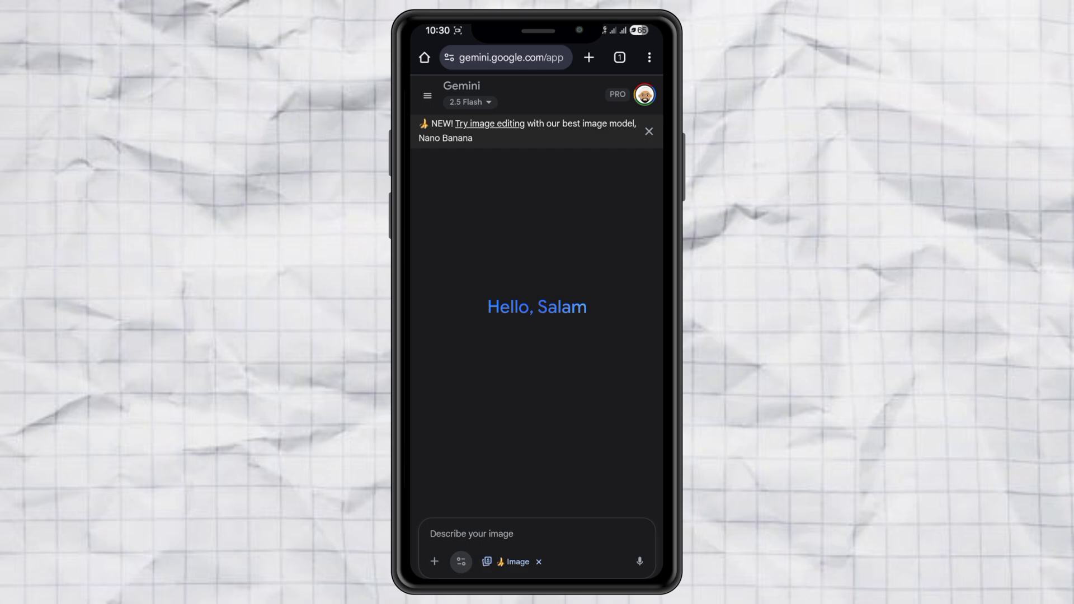
Attach the man's photo, paste the figurine prompt, send, and view the result.
{"action": "left_click", "coordinate": [434, 562]}
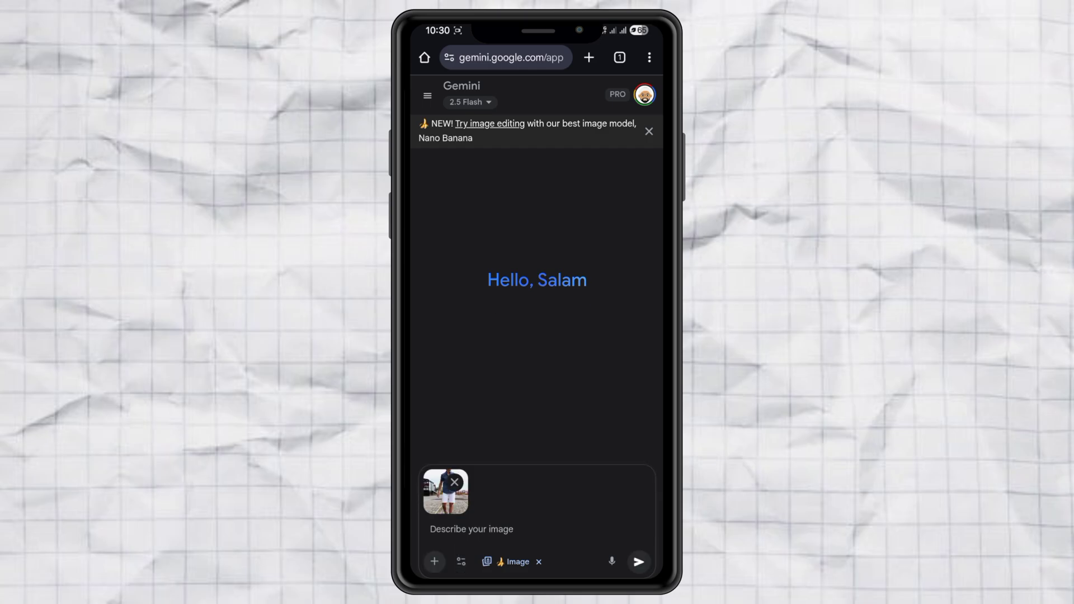
{"action": "left_click", "coordinate": [471, 528]}
{"action": "left_click", "coordinate": [552, 297]}
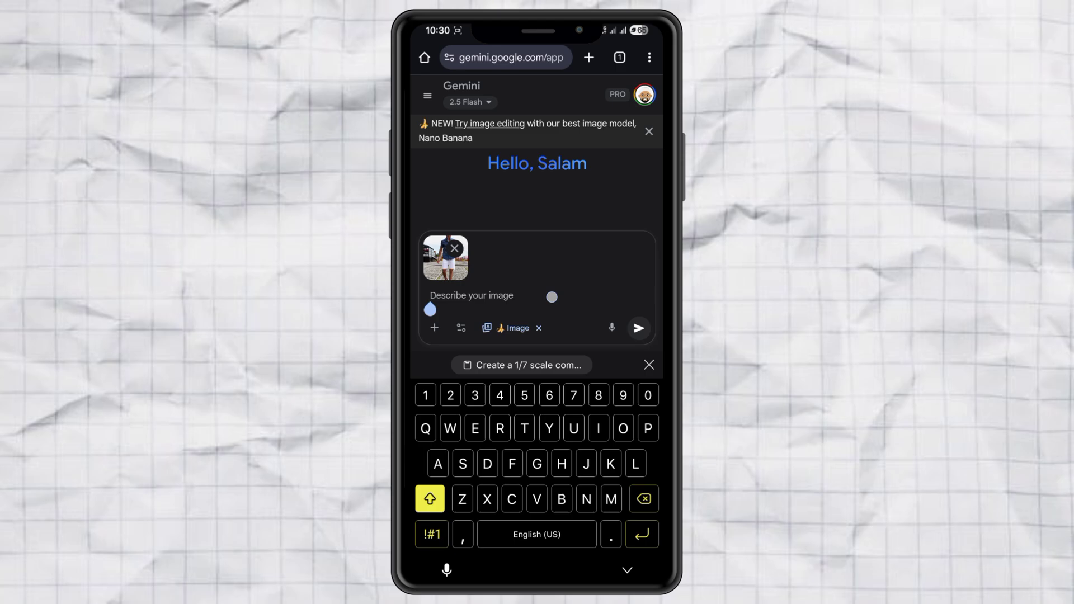
{"action": "left_click", "coordinate": [446, 277]}
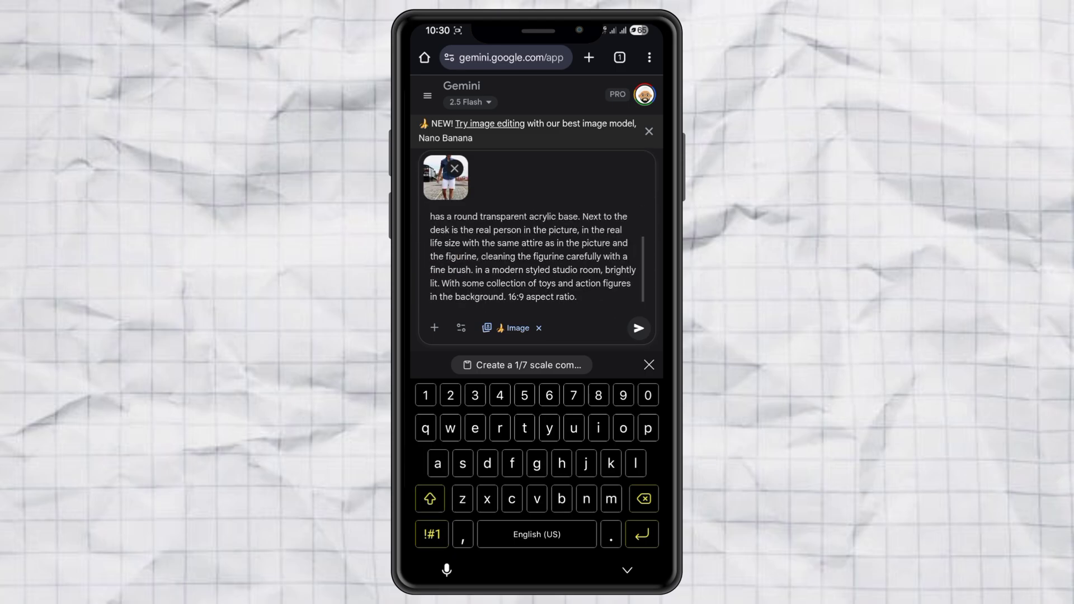
{"action": "left_click", "coordinate": [637, 328]}
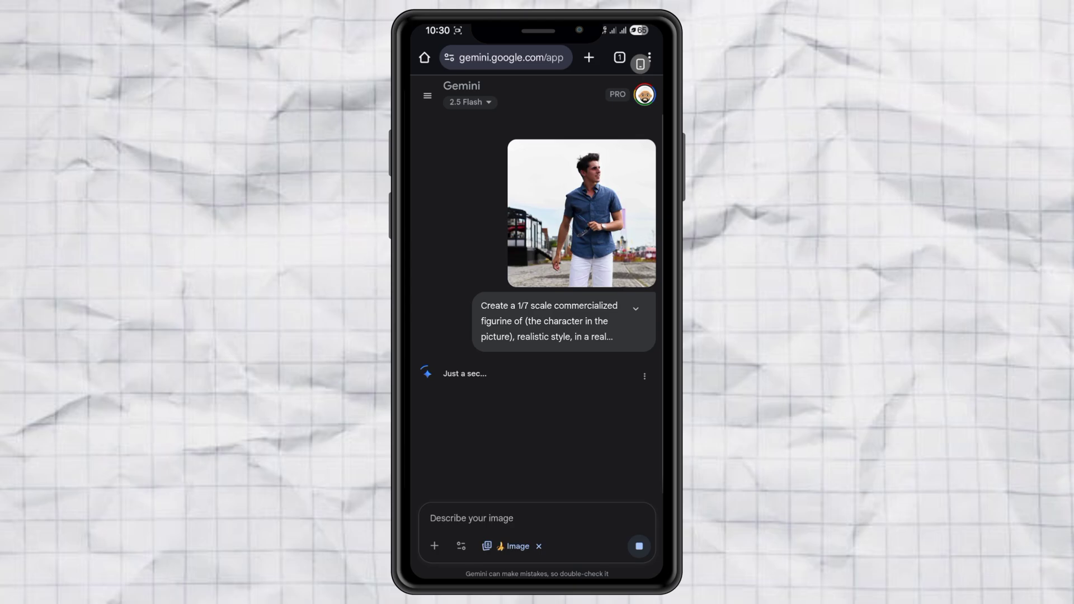
{"action": "left_click", "coordinate": [469, 351]}
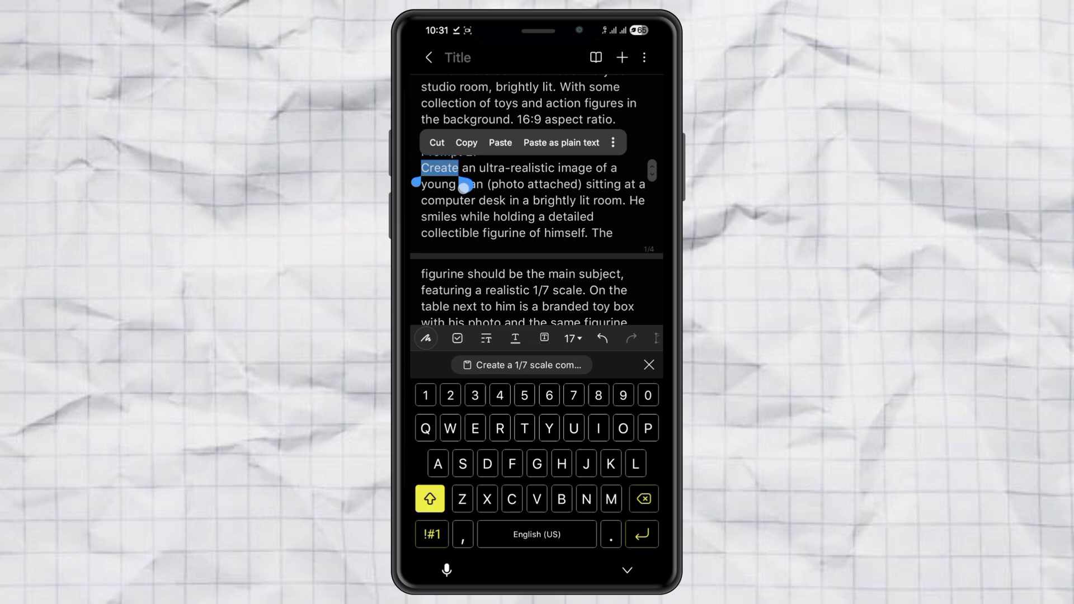
{"action": "left_click_drag", "start_coordinate": [548, 324], "coordinate": [546, 243]}
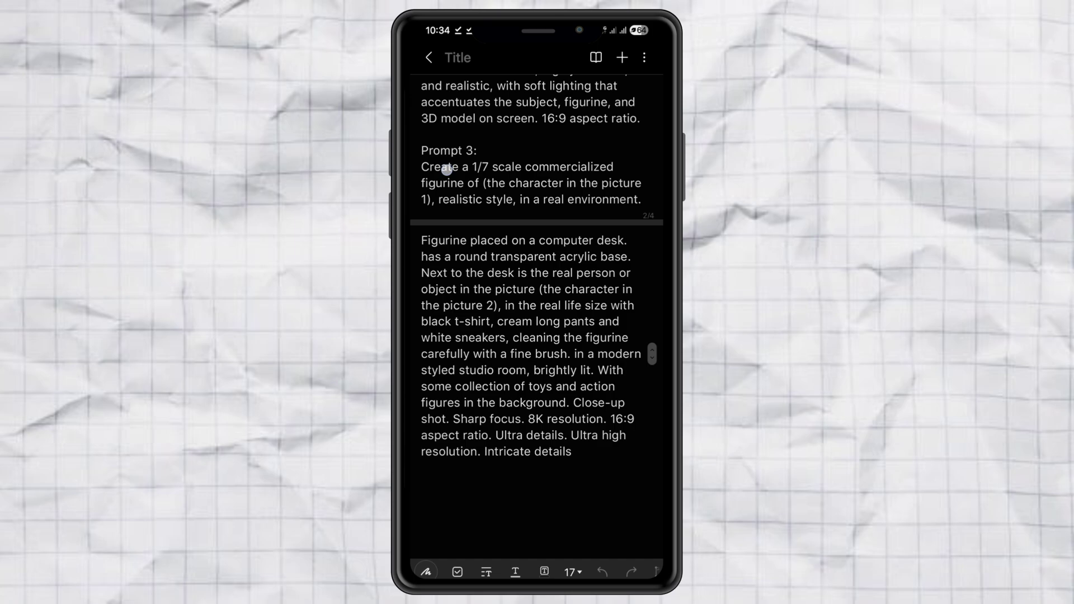
Copy Prompt 3 from 'Create' to the note's end, then switch back to Gemini.
{"action": "double_click", "coordinate": [447, 168]}
{"action": "left_click_drag", "start_coordinate": [454, 175], "coordinate": [527, 362]}
{"action": "left_click", "coordinate": [466, 284]}
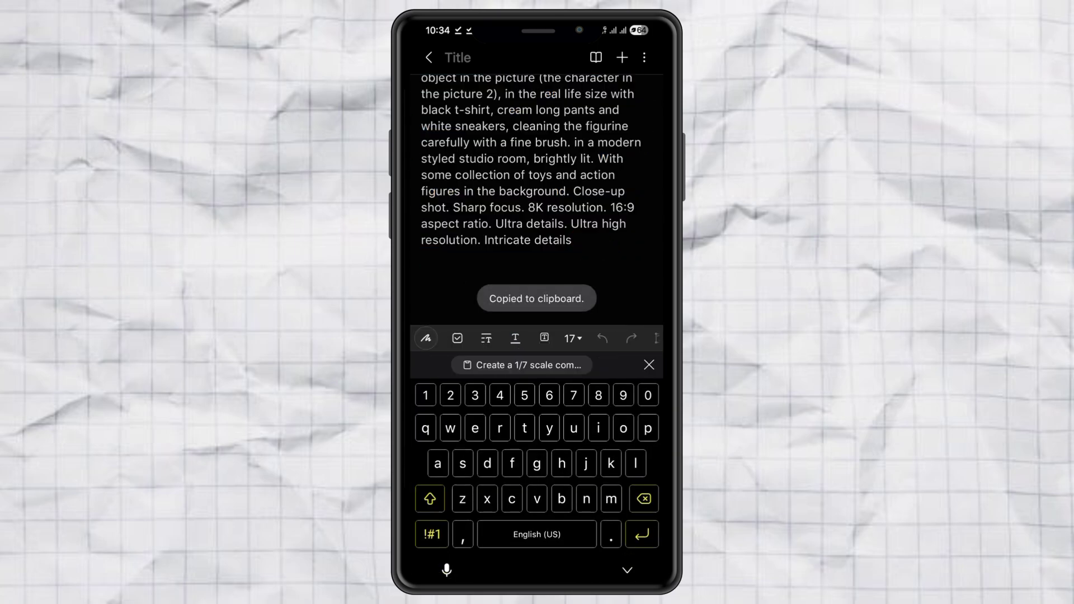
{"action": "left_click_drag", "start_coordinate": [500, 497], "coordinate": [537, 335]}
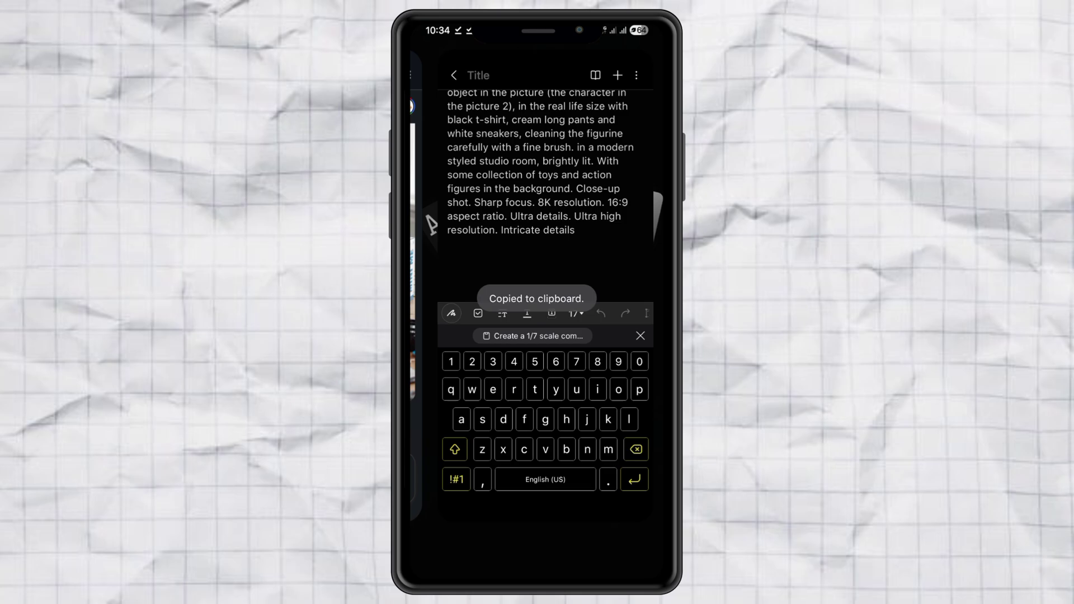
{"action": "left_click", "coordinate": [537, 252]}
Pick images (1).jpeg and images.jpeg from the phone's files for upload.
{"action": "left_click", "coordinate": [436, 546]}
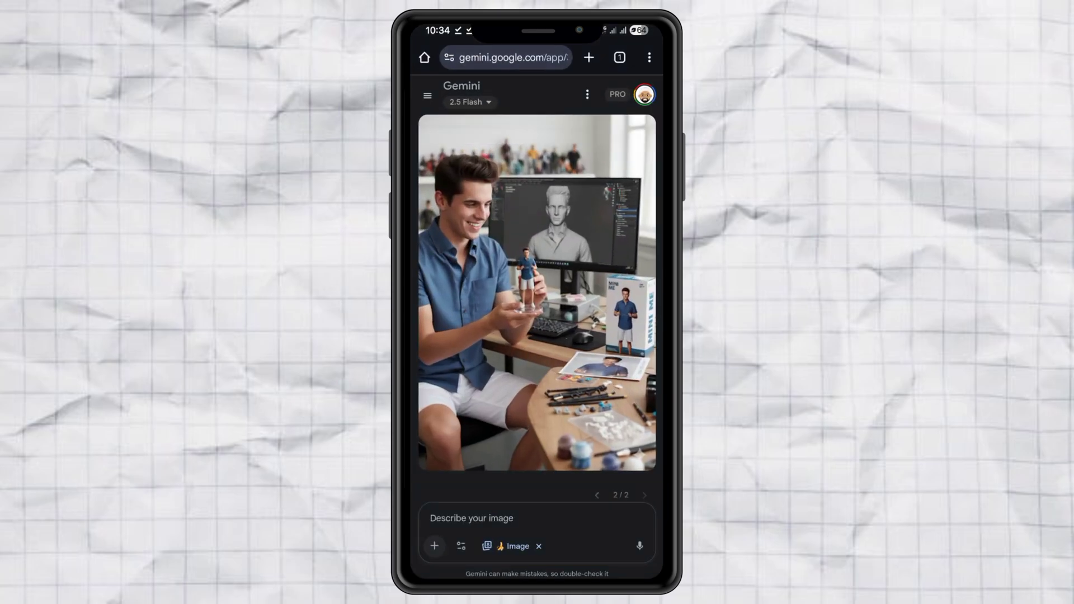
{"action": "left_click", "coordinate": [534, 531]}
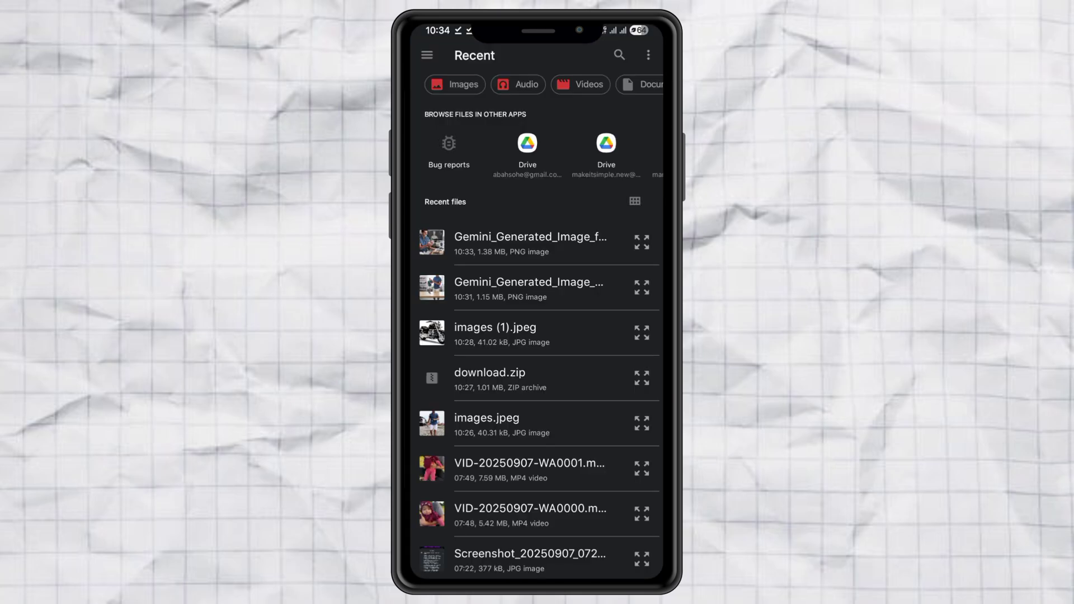
{"action": "left_click", "coordinate": [570, 332]}
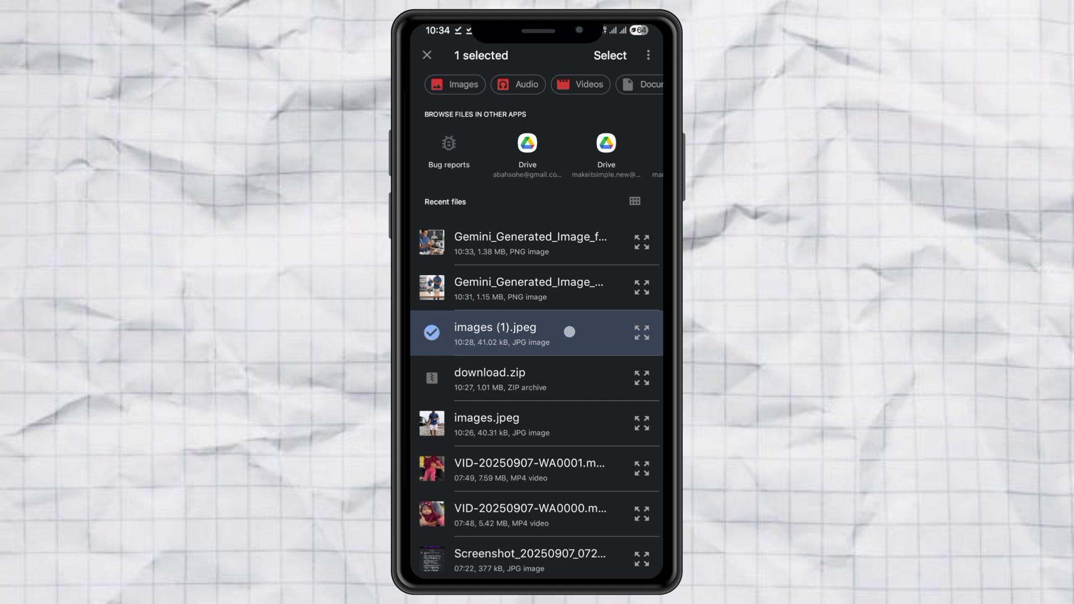
{"action": "left_click", "coordinate": [564, 425]}
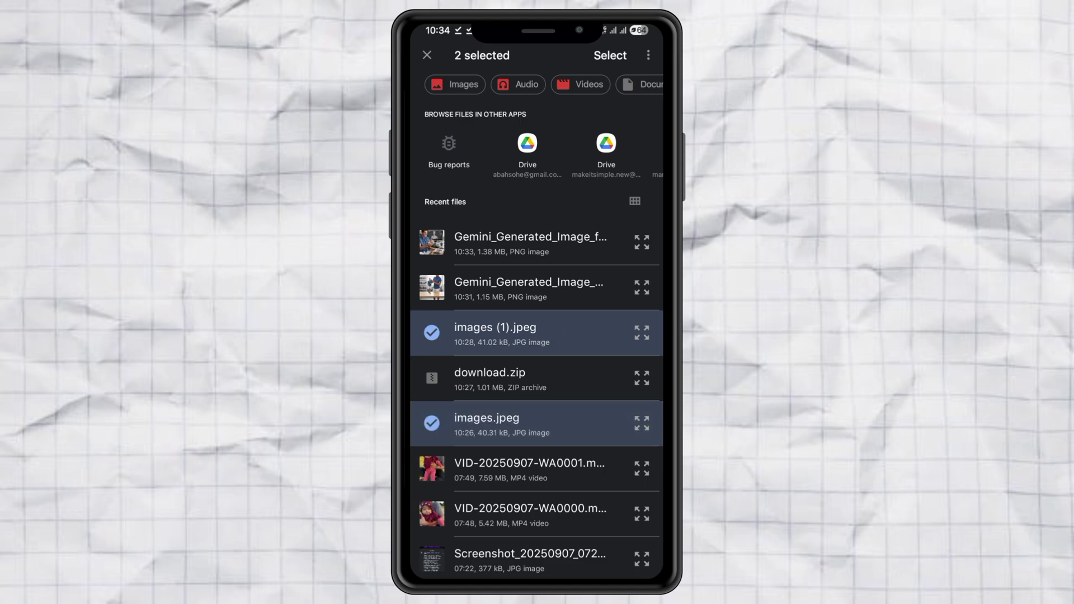
{"action": "left_click", "coordinate": [610, 55]}
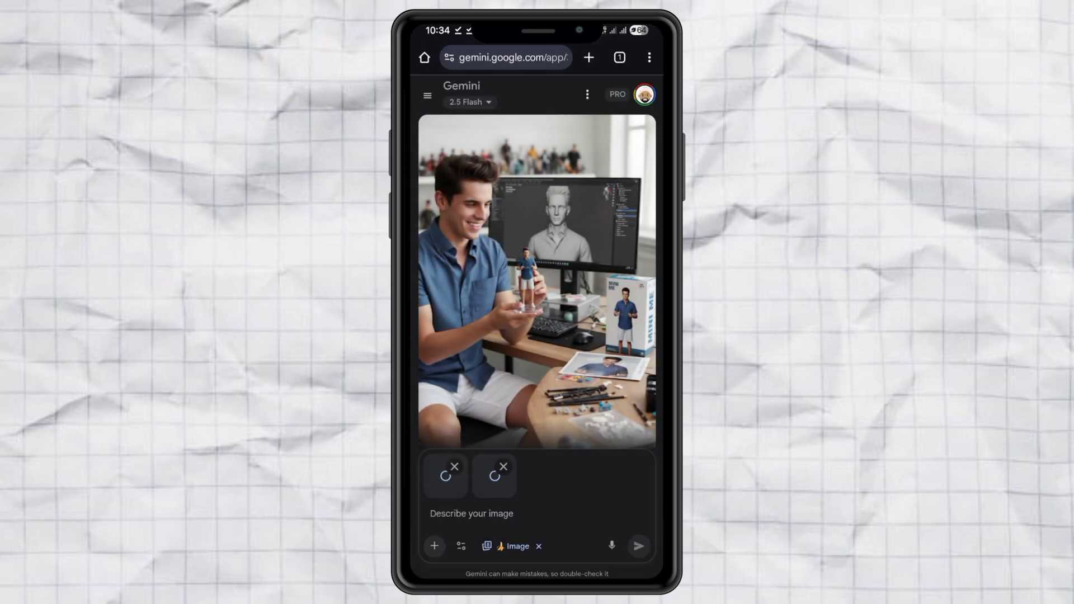
Paste the Prompt 3 text into the image prompt and send it with both photos.
{"action": "left_click", "coordinate": [546, 517]}
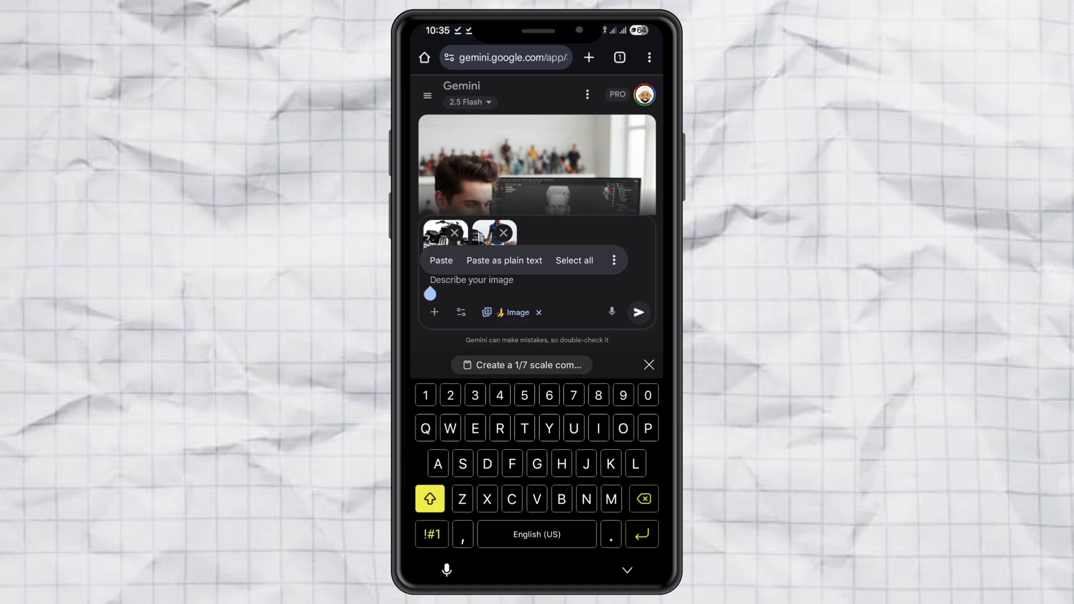
{"action": "left_click", "coordinate": [442, 260]}
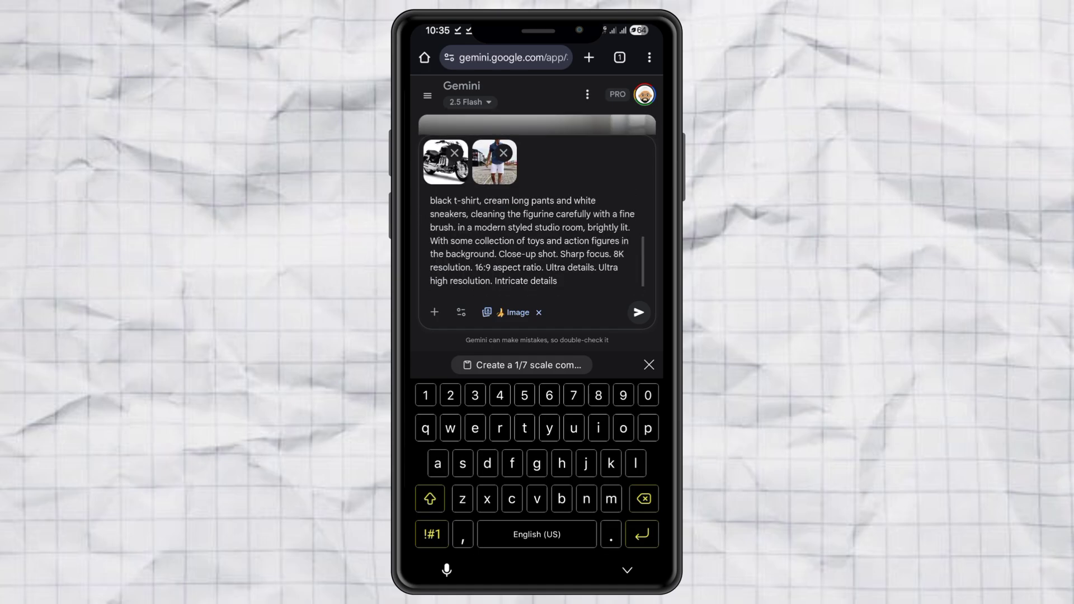
{"action": "left_click", "coordinate": [638, 312]}
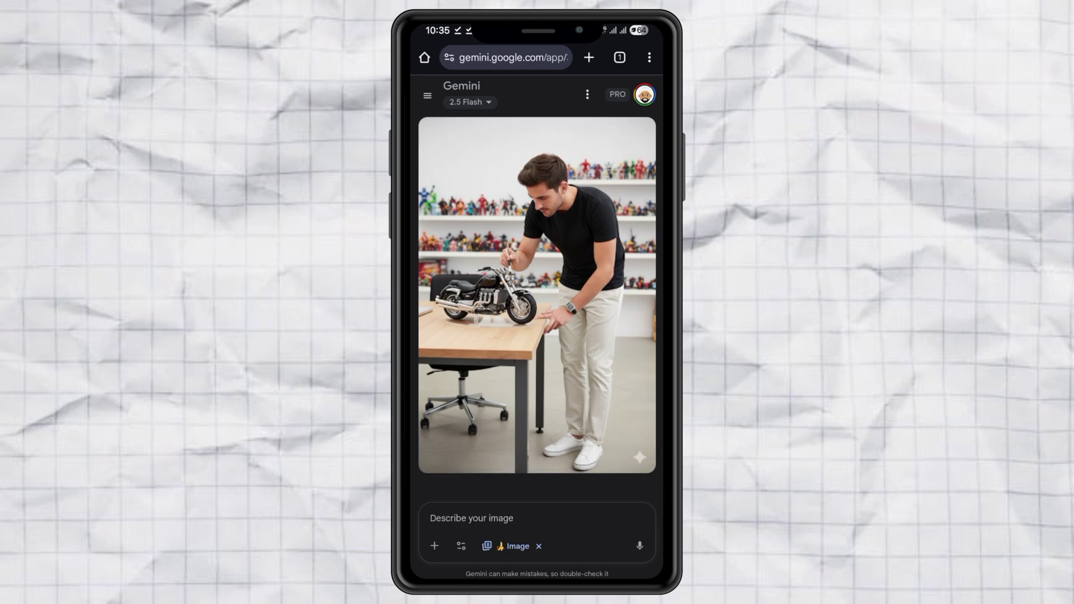
Open the motorcycle figurine image in the viewer and save it at full size.
{"action": "left_click", "coordinate": [606, 344]}
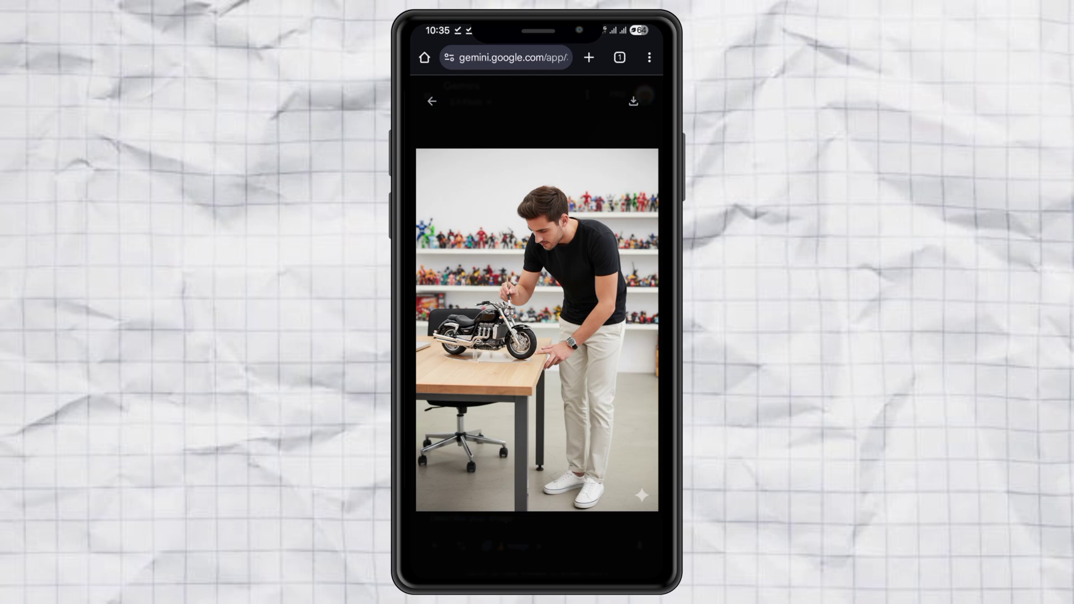
{"action": "left_click", "coordinate": [633, 100]}
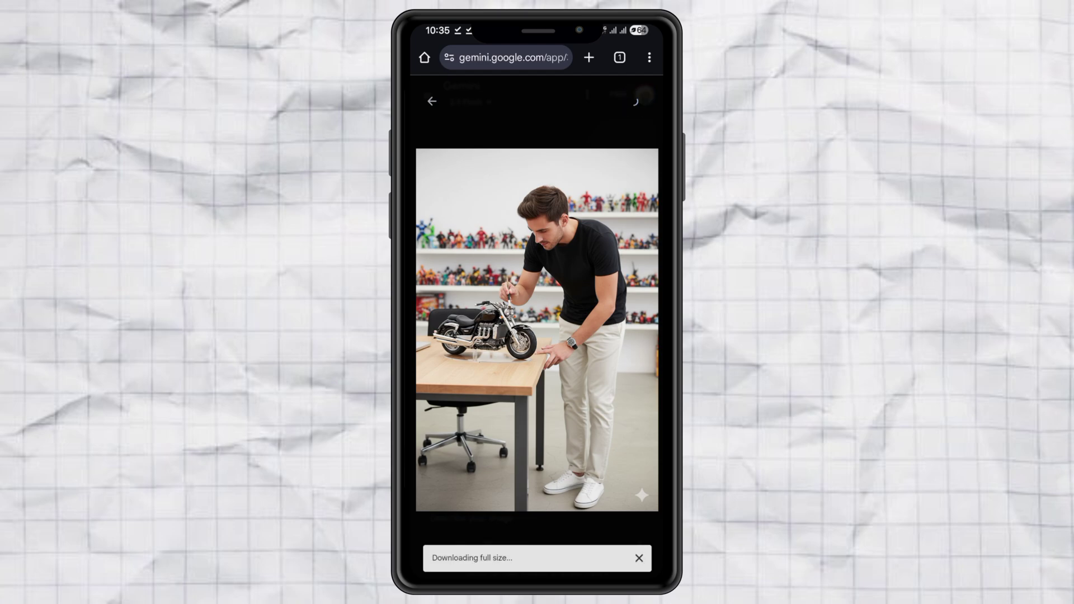